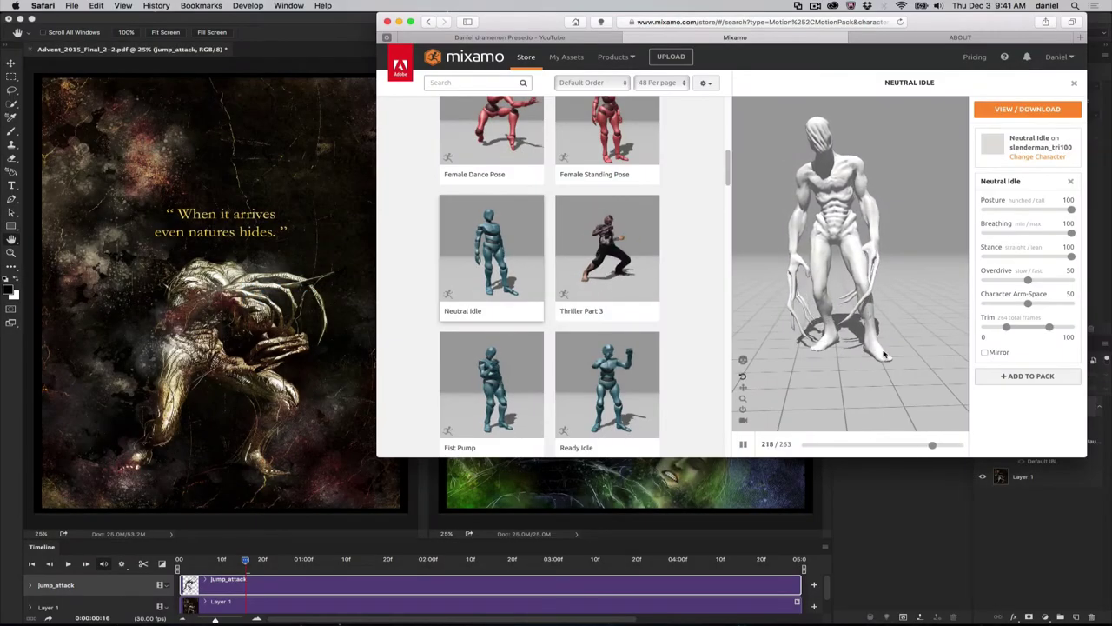
# Orbit the Neutral Idle preview, visit Mixamo's About page, then return to the preview
pyautogui.moveTo(921, 330); pyautogui.dragTo(791, 265)
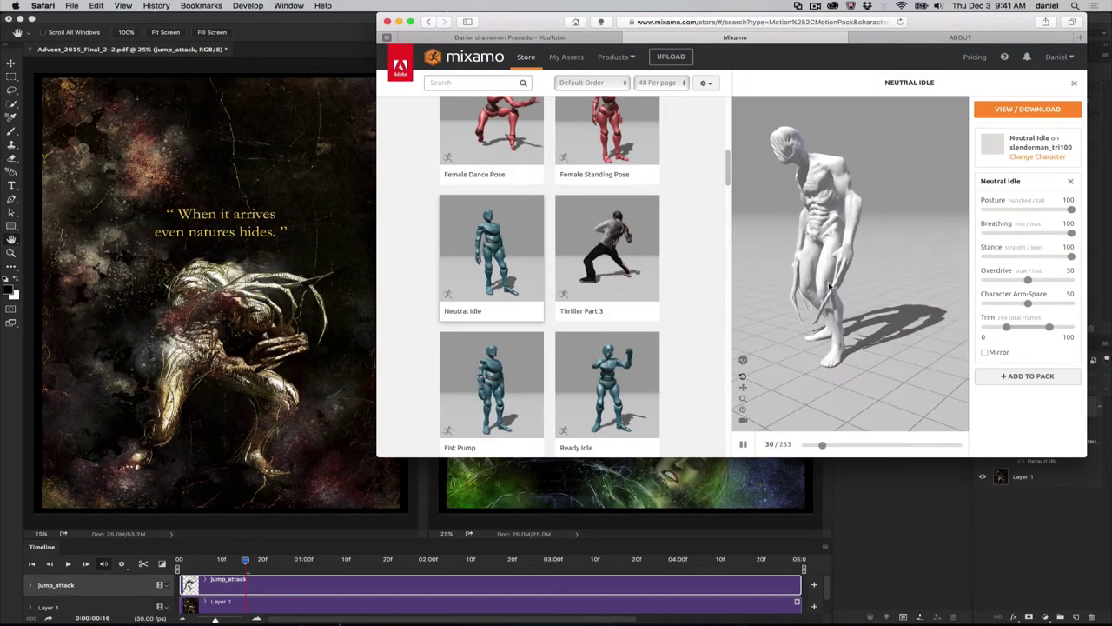
pyautogui.click(960, 38)
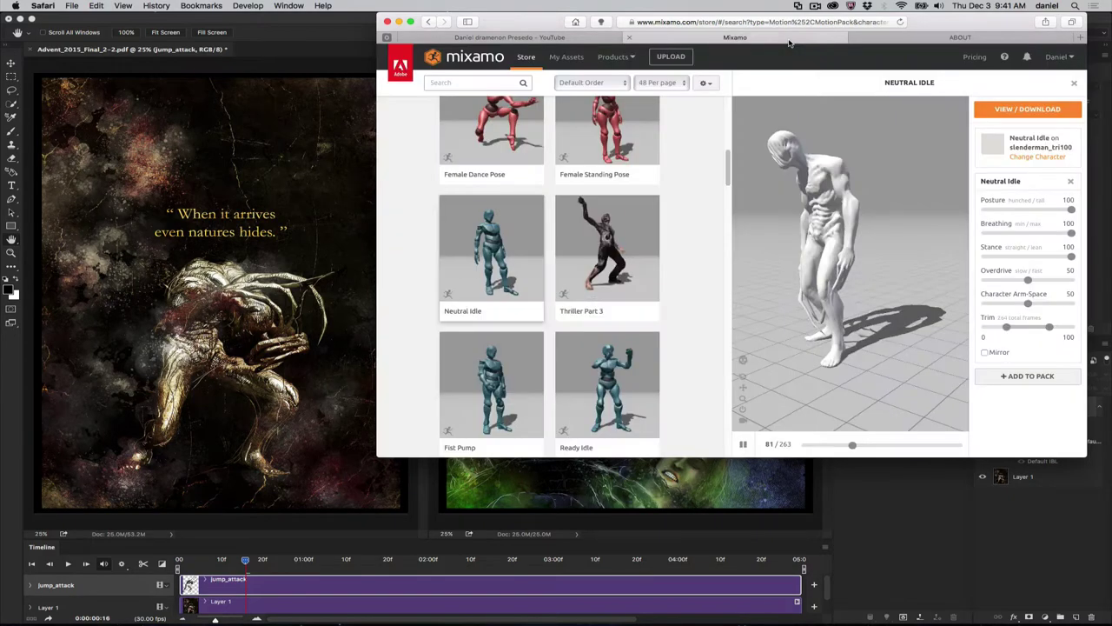
pyautogui.click(786, 38)
# Orbit the creature to view it head-on, from around, and sideways
pyautogui.moveTo(817, 282); pyautogui.dragTo(817, 240)
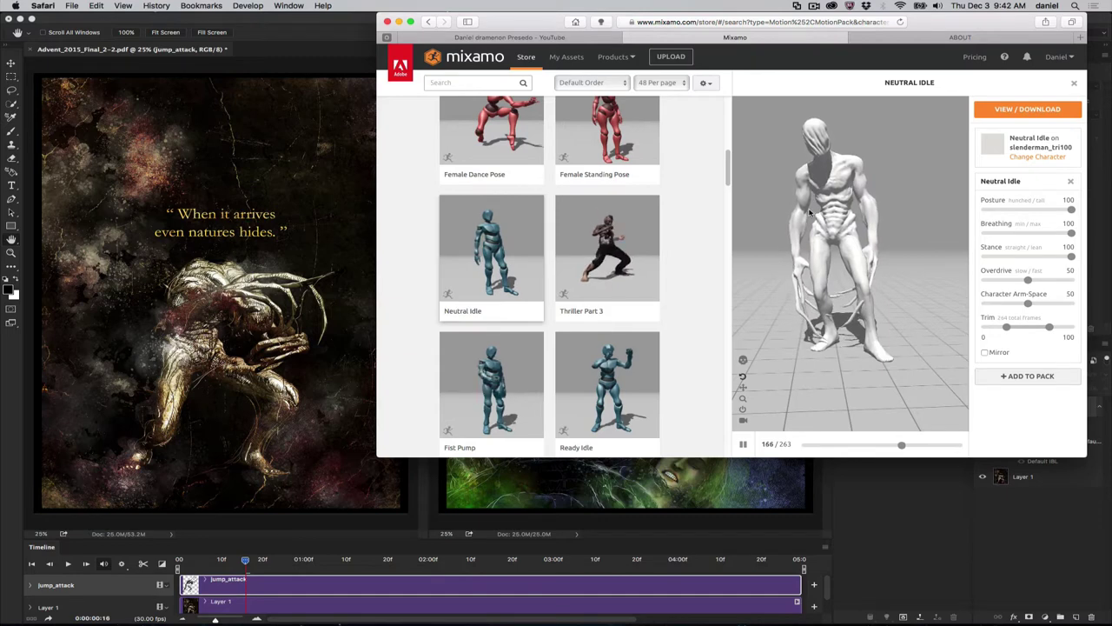
pyautogui.moveTo(866, 239); pyautogui.dragTo(904, 276)
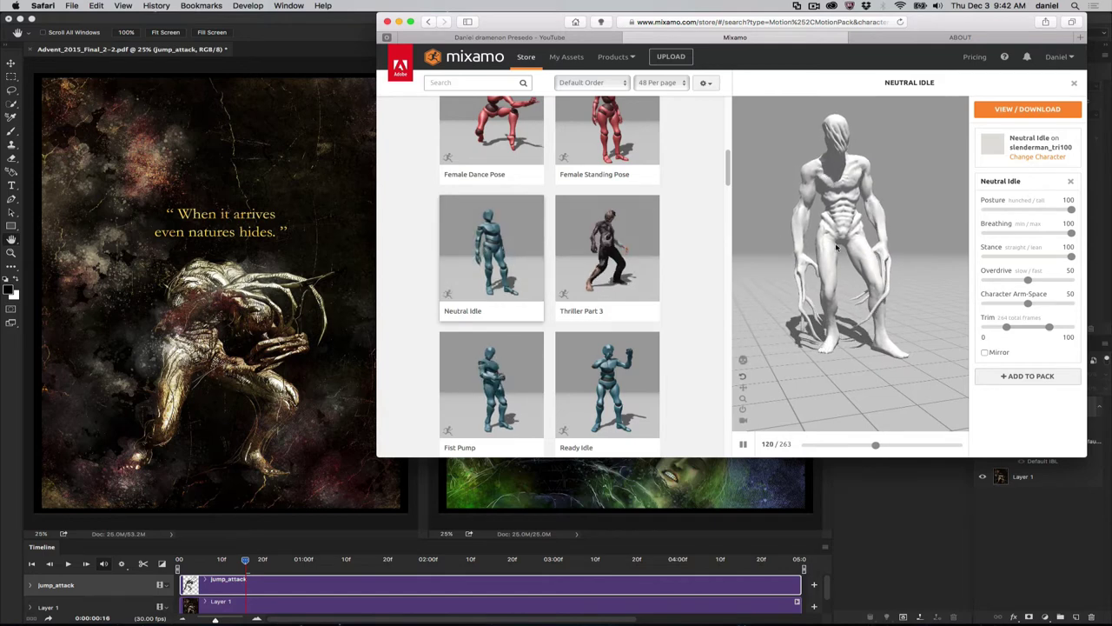
pyautogui.moveTo(786, 277); pyautogui.dragTo(895, 278)
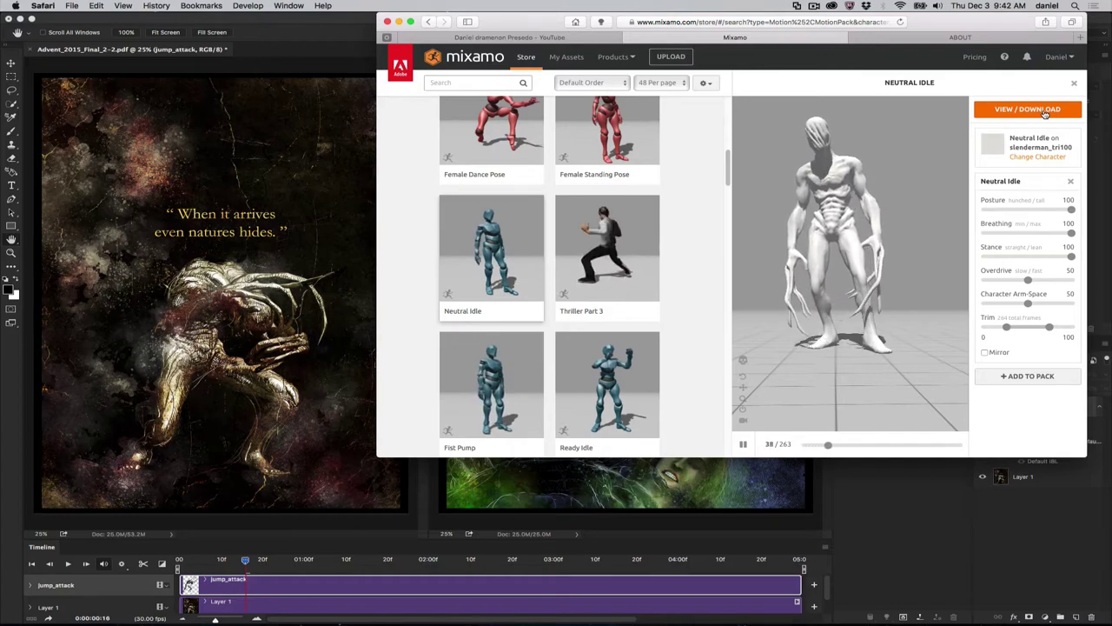
# In Photoshop, toggle the jump_attack monster layer on, off and on, and pose it at frame 12
pyautogui.click(259, 171)
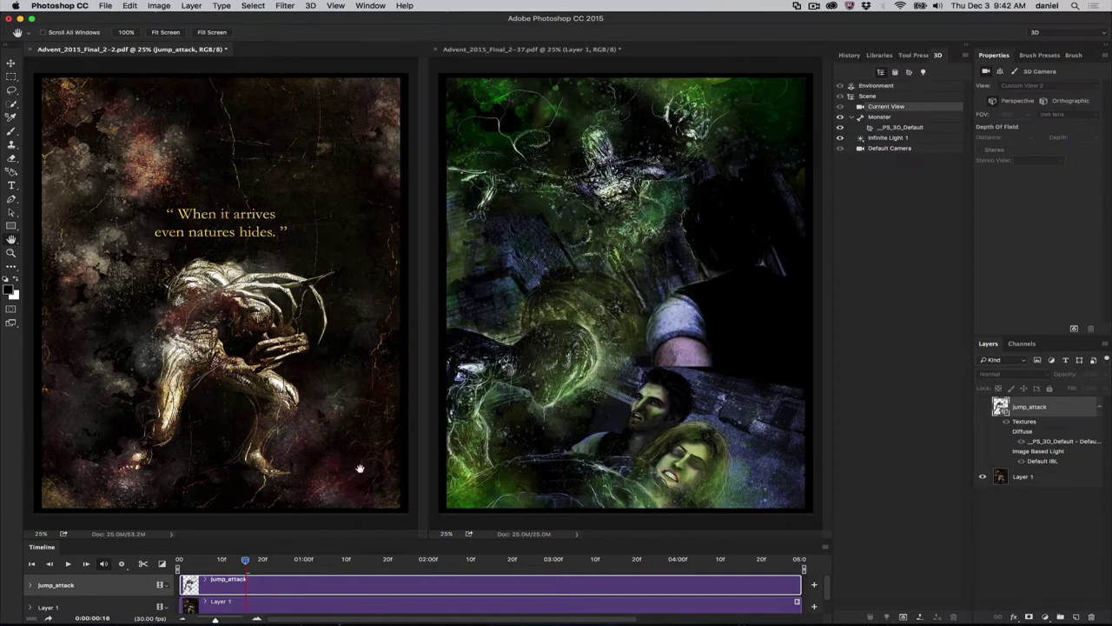
pyautogui.click(983, 406)
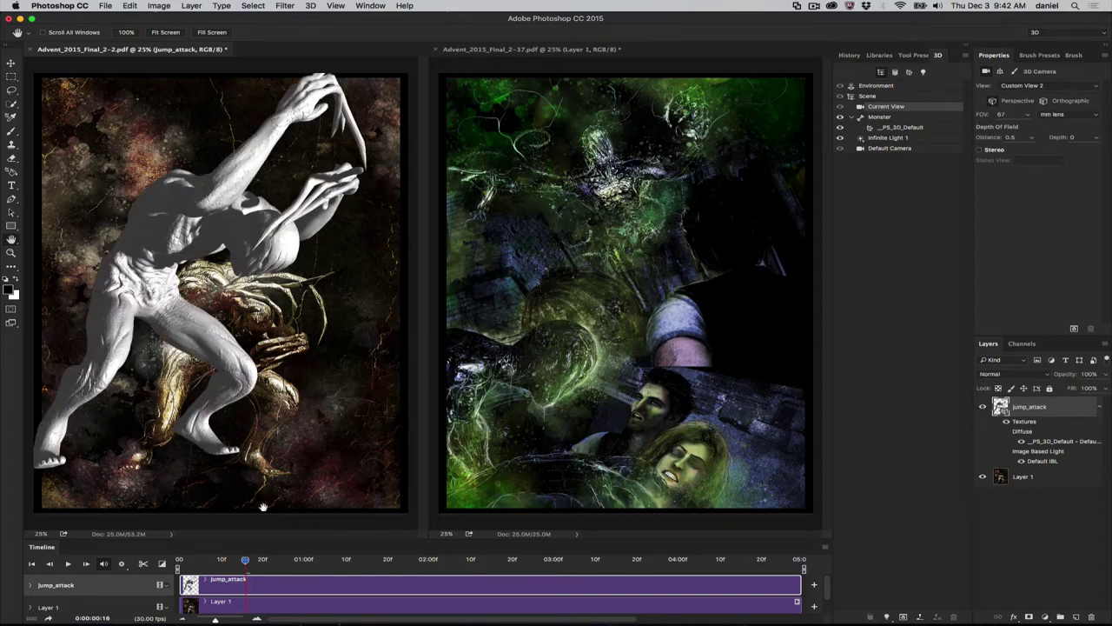
pyautogui.click(983, 407)
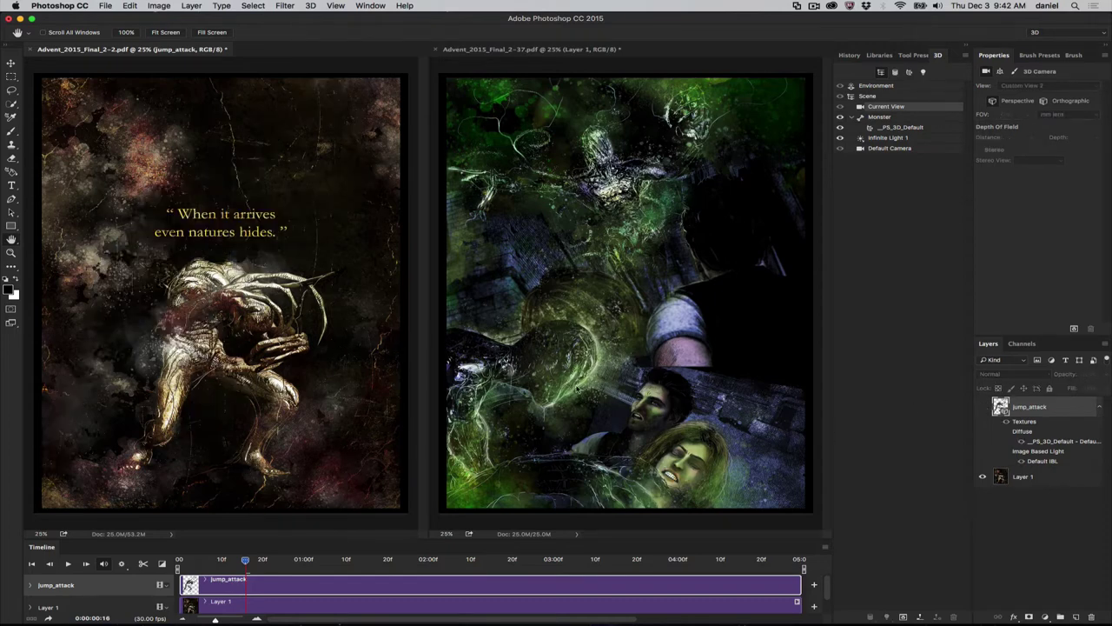
pyautogui.click(983, 406)
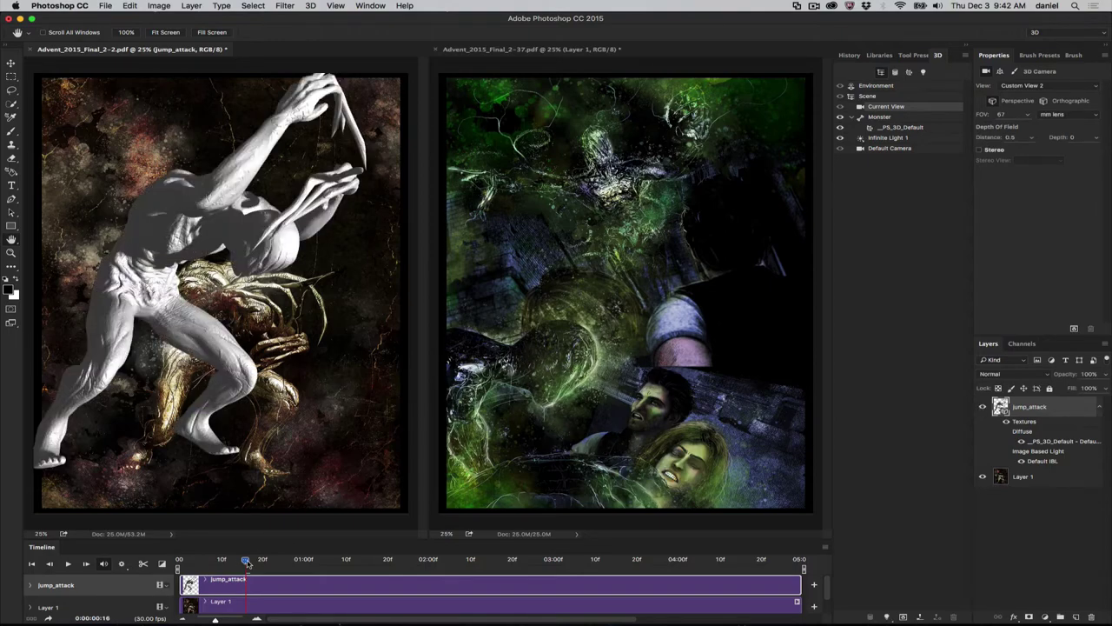
pyautogui.moveTo(247, 563); pyautogui.dragTo(224, 549)
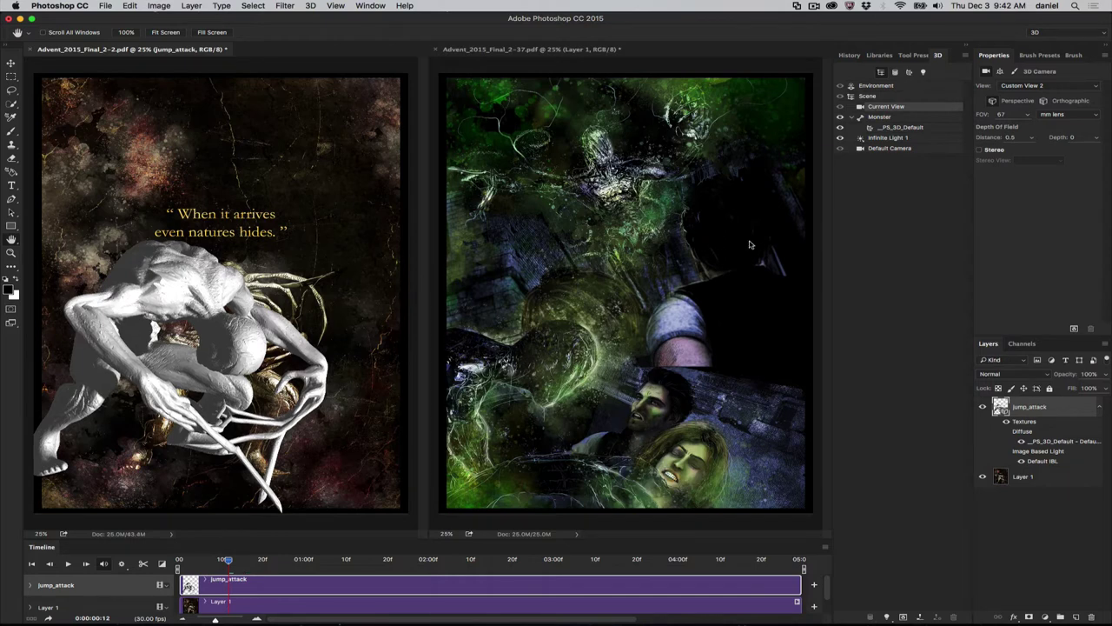
# Apply the Line Illustration scene preset to the monster, briefly check the green page, and return
pyautogui.click(868, 97)
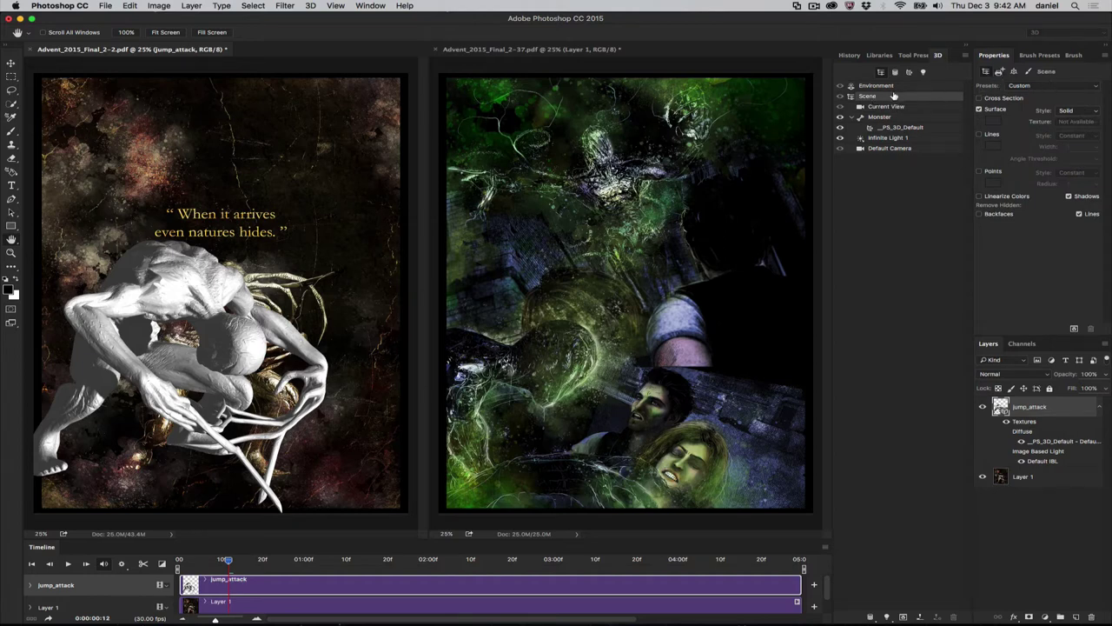
pyautogui.click(1018, 86)
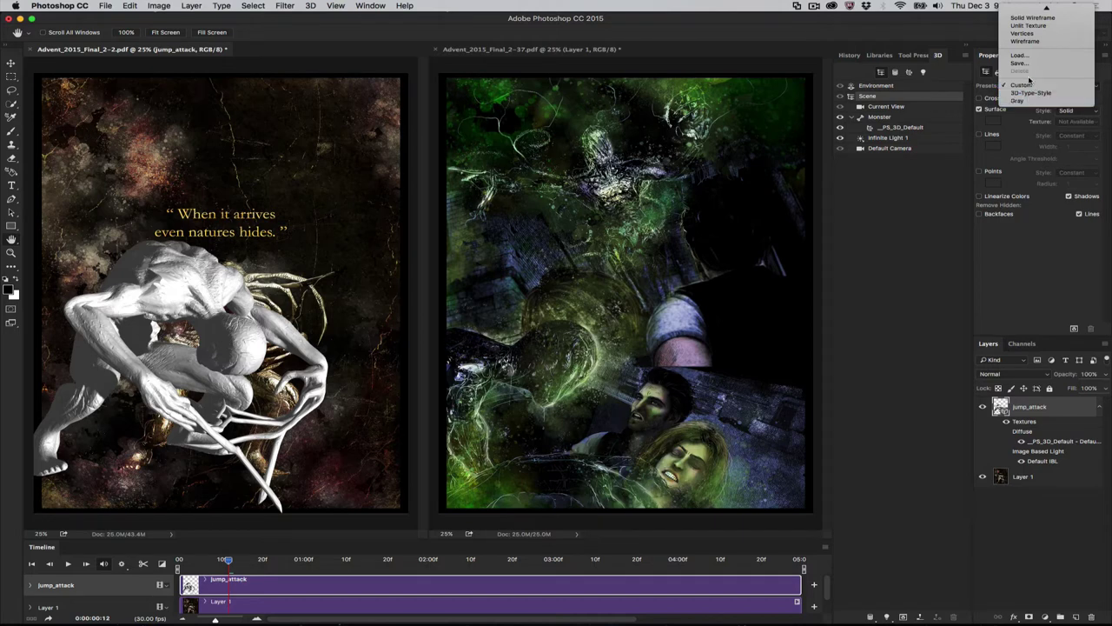
pyautogui.moveTo(1030, 4)
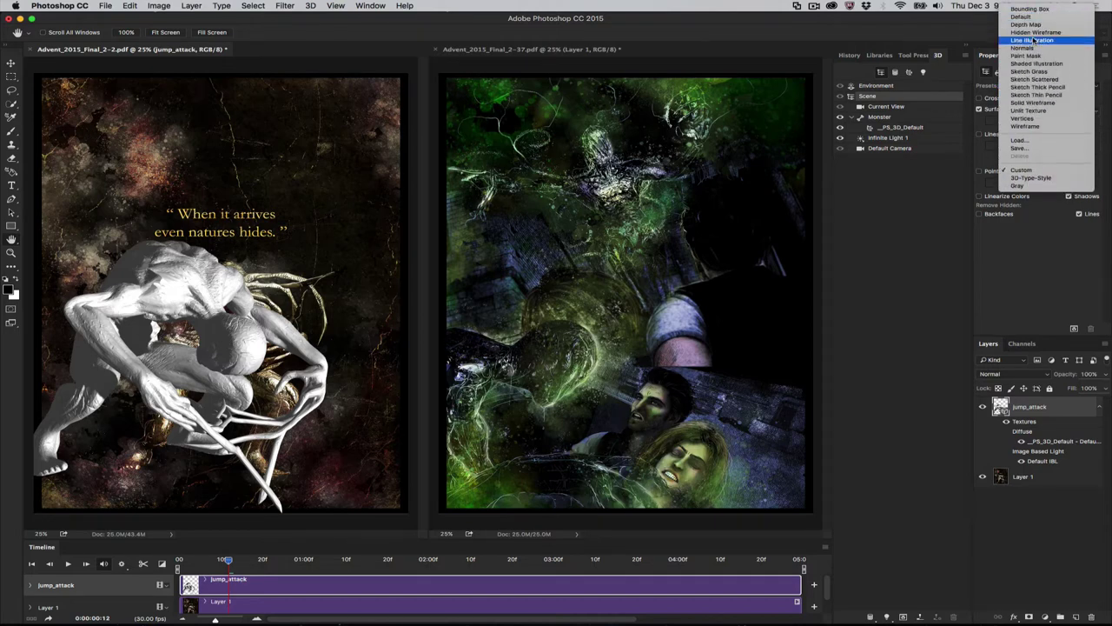
pyautogui.click(1034, 41)
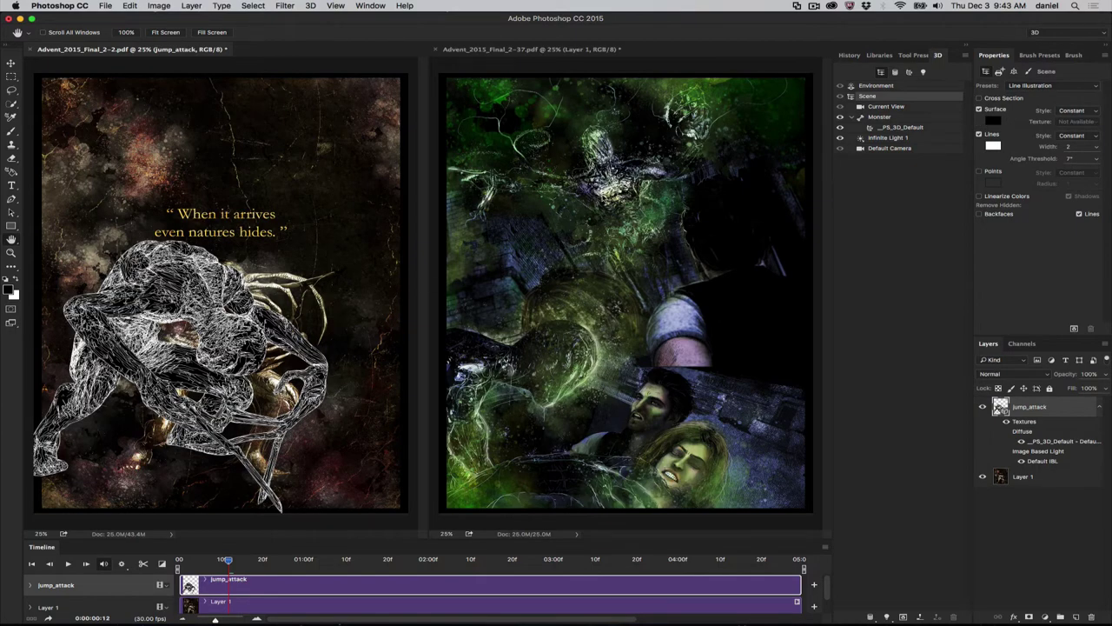
pyautogui.click(622, 179)
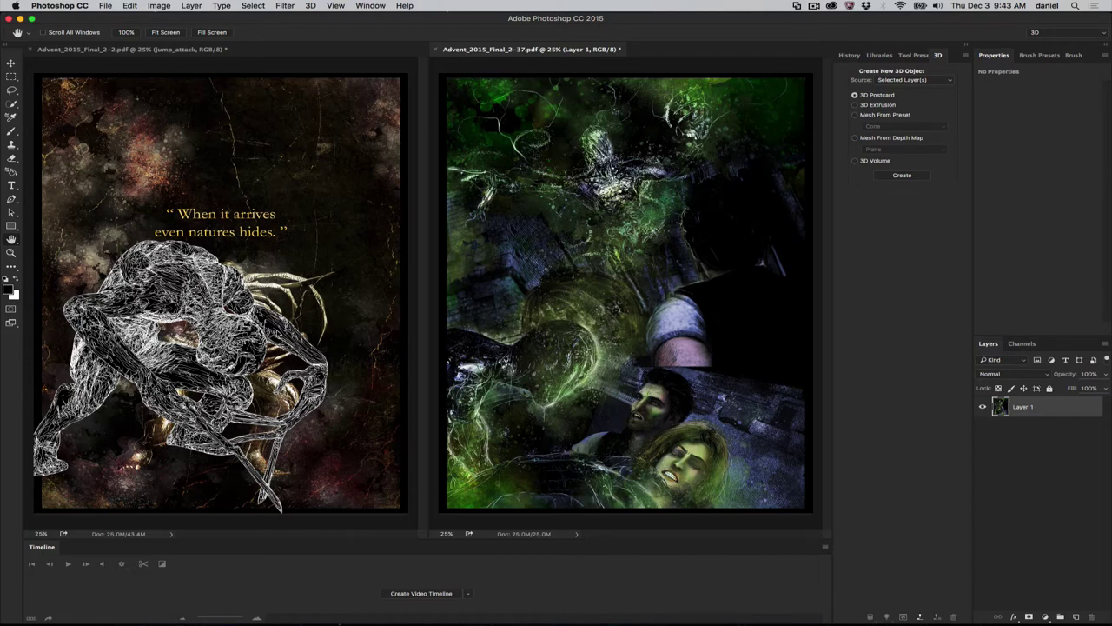
pyautogui.click(338, 292)
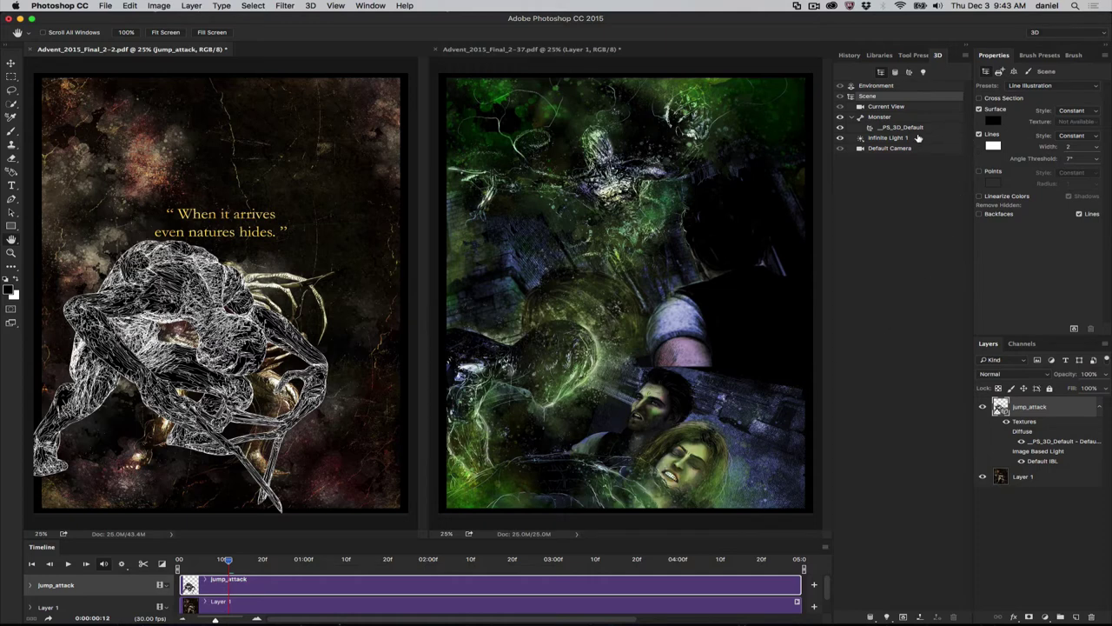
# Rotate the Line Illustration monster model to a new angle in 3D mode
pyautogui.click(894, 119)
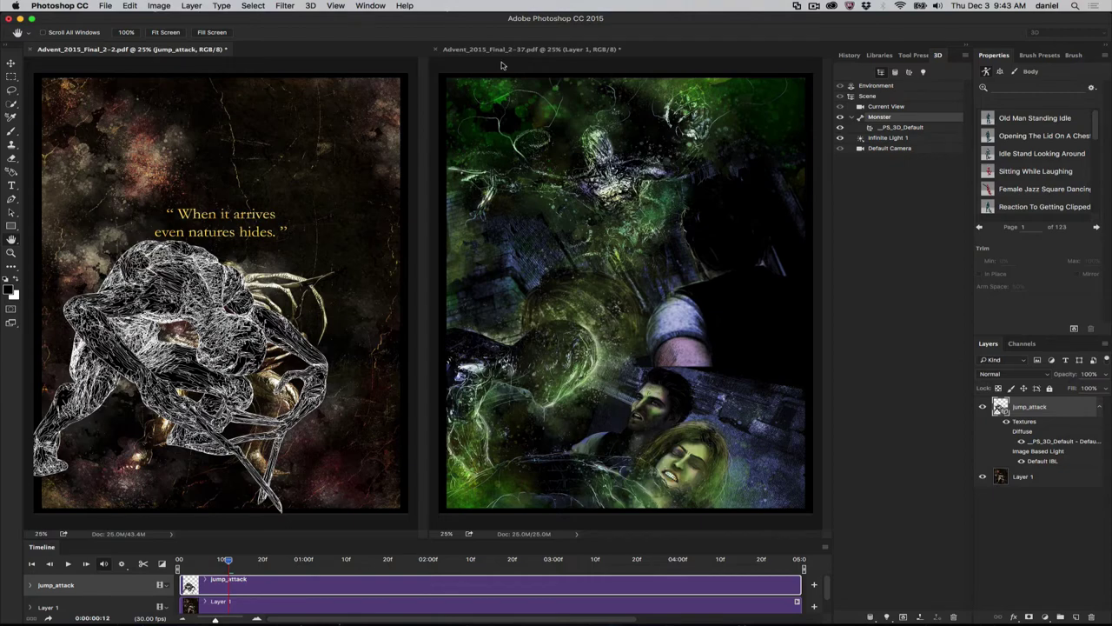
pyautogui.click(10, 64)
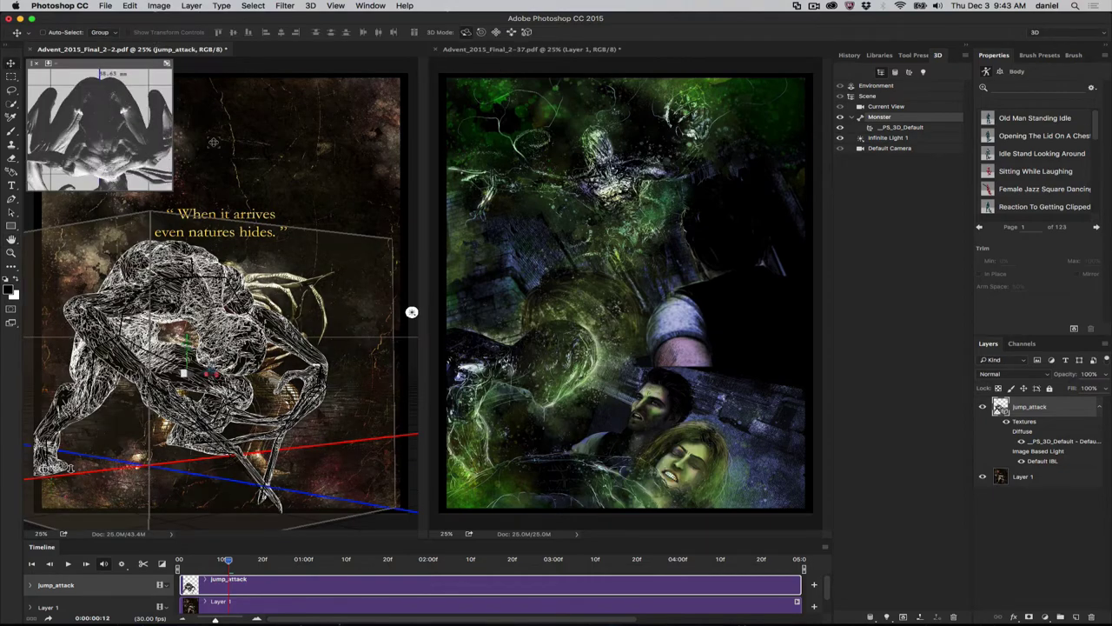
pyautogui.moveTo(302, 186); pyautogui.dragTo(300, 91)
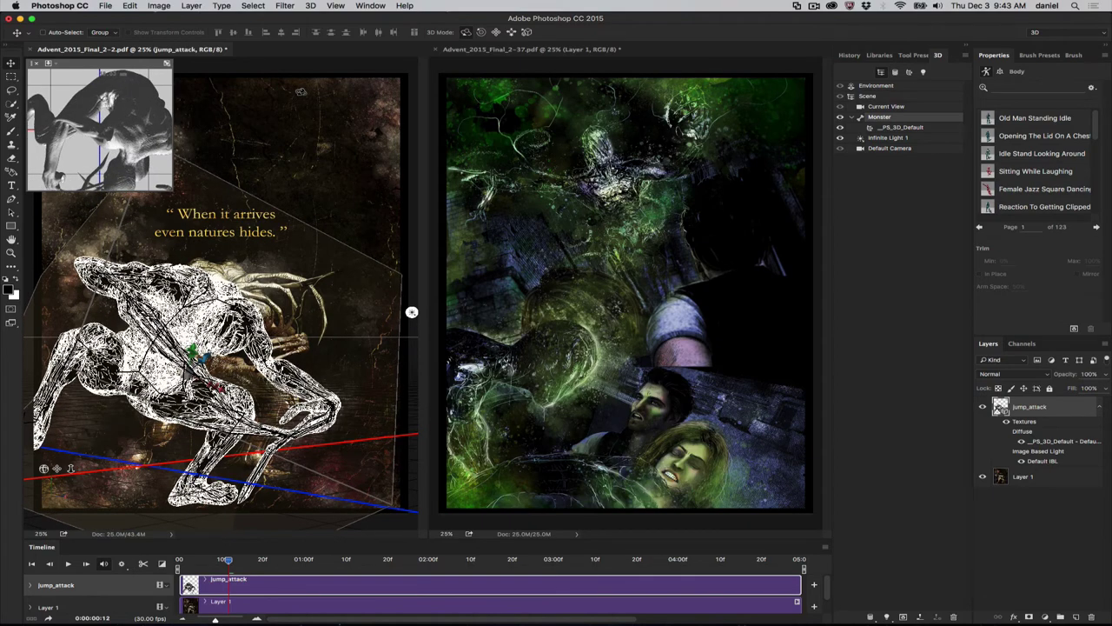
# Stamp the visible render into Layer 2, hide jump_attack, and shift Layer 2 up and right
pyautogui.press('super+alt+shift+e')
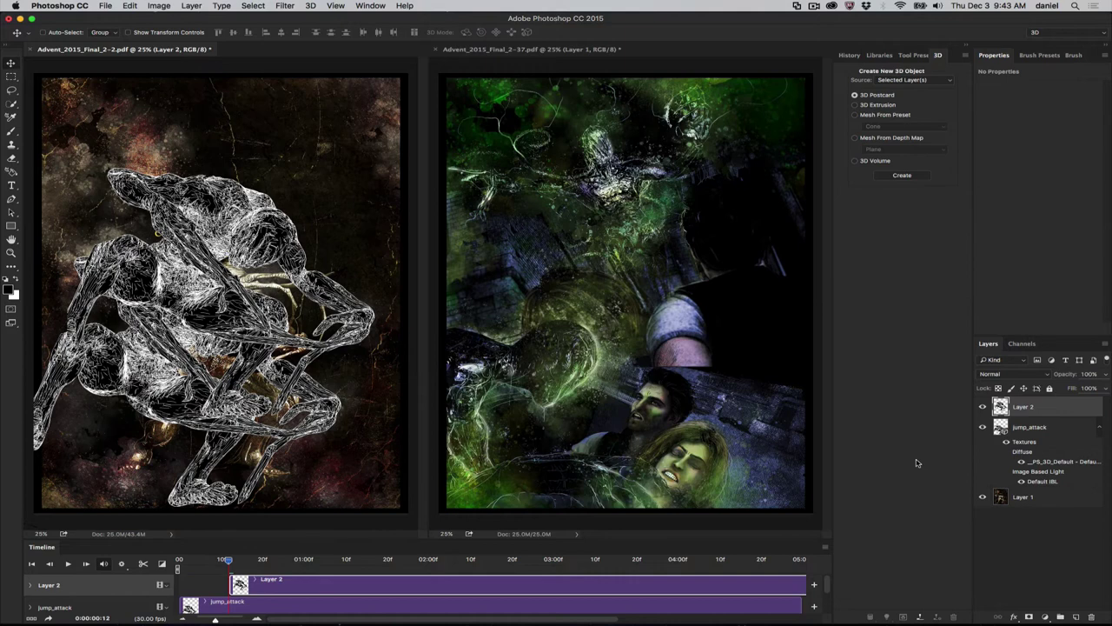
pyautogui.click(983, 426)
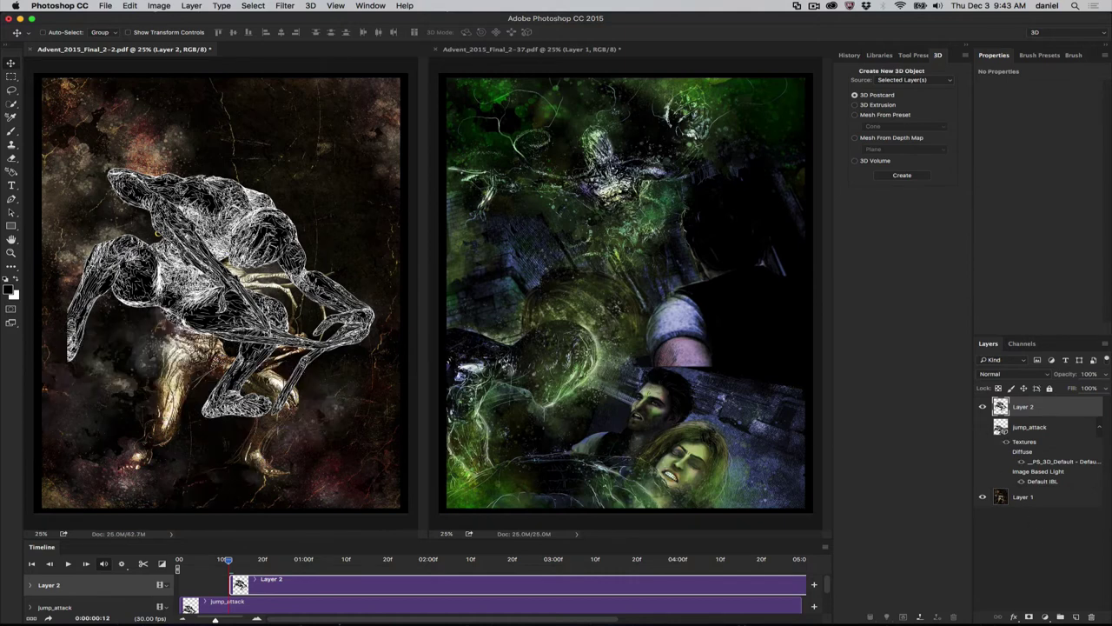
pyautogui.moveTo(261, 313); pyautogui.dragTo(298, 215)
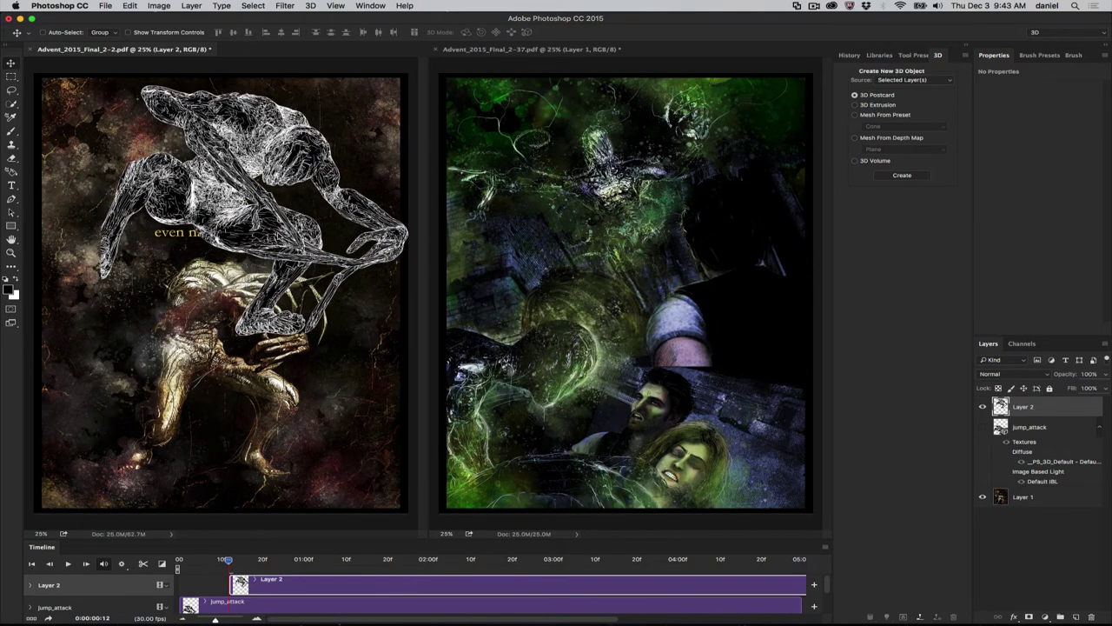
# Set Layer 2's blend mode to Overlay, then to Screen
pyautogui.click(1023, 371)
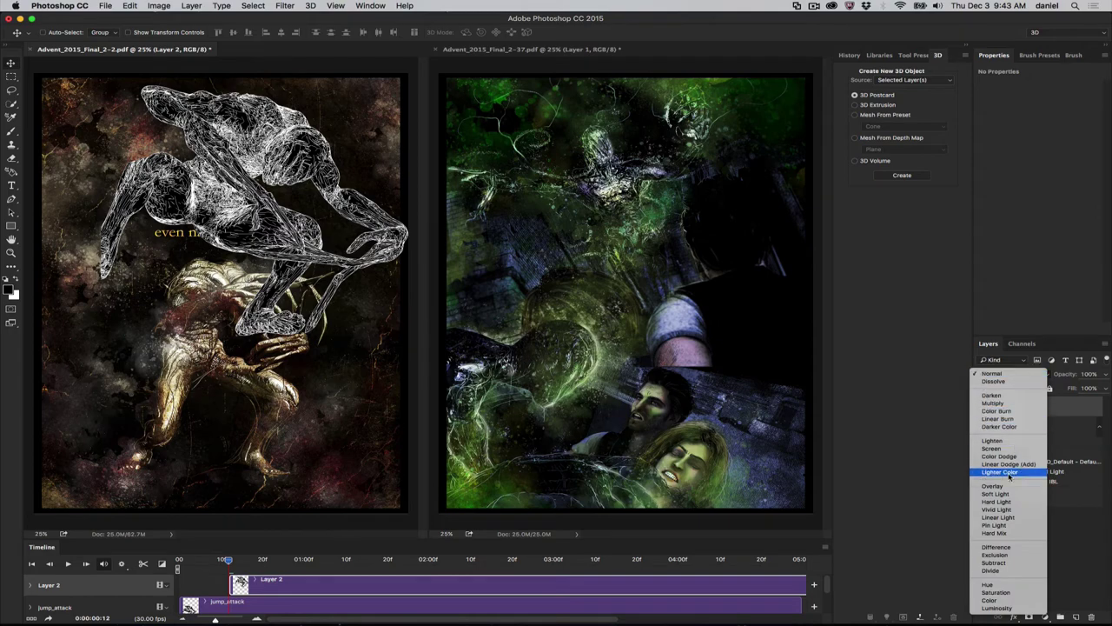
pyautogui.click(1007, 487)
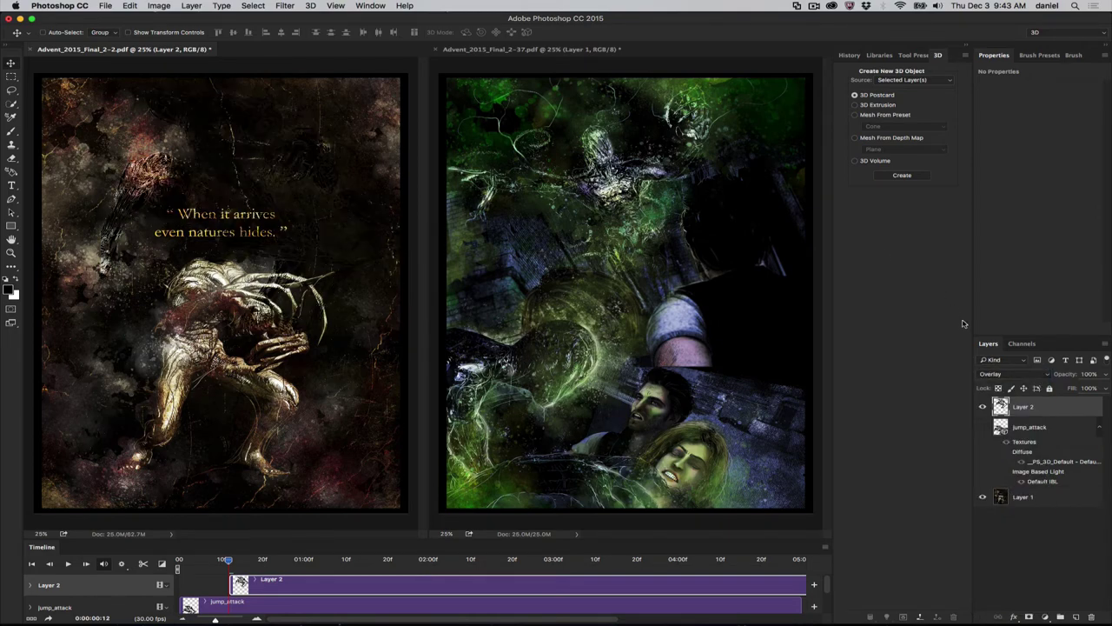
pyautogui.click(1008, 380)
pyautogui.click(1012, 333)
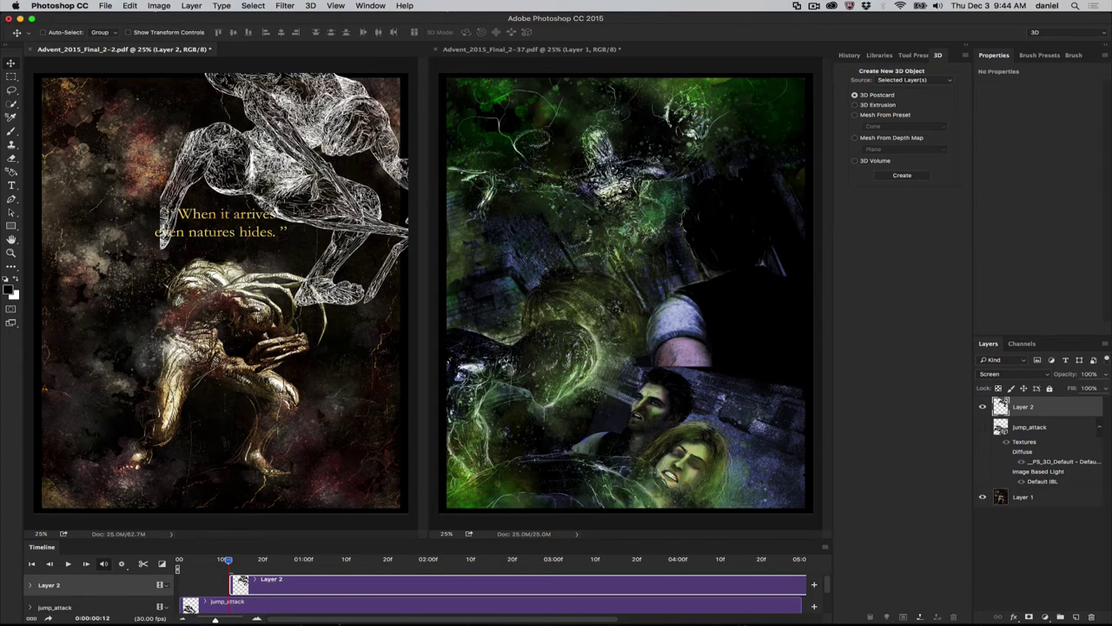
# Switch to Safari and rotate the Neutral Idle creature in the Mixamo preview
pyautogui.press('super+Tab')
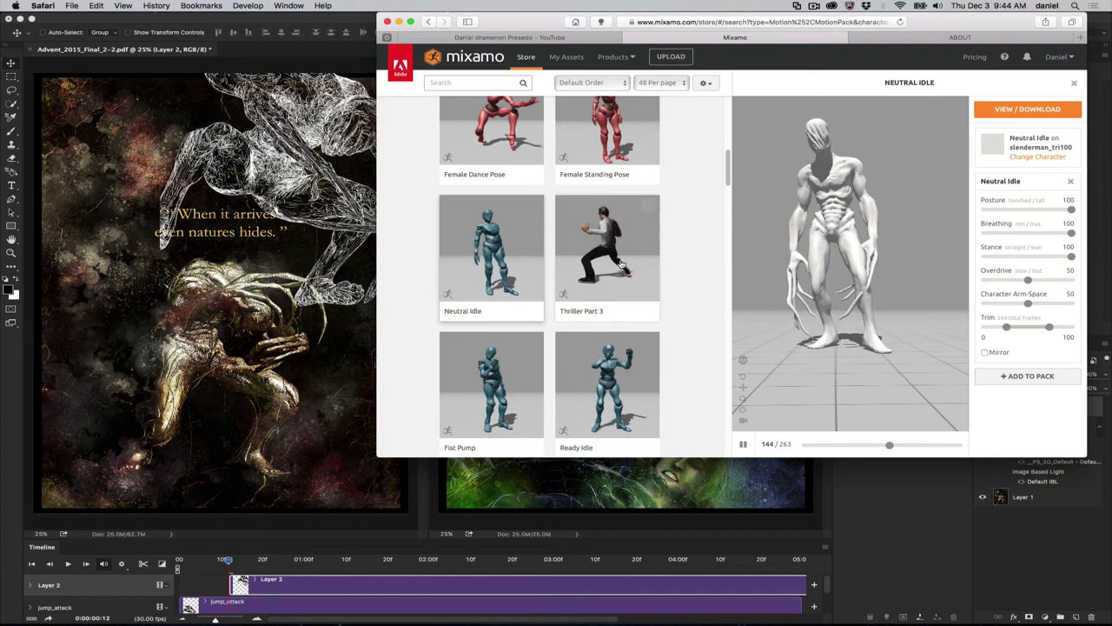
pyautogui.moveTo(817, 211); pyautogui.dragTo(883, 367)
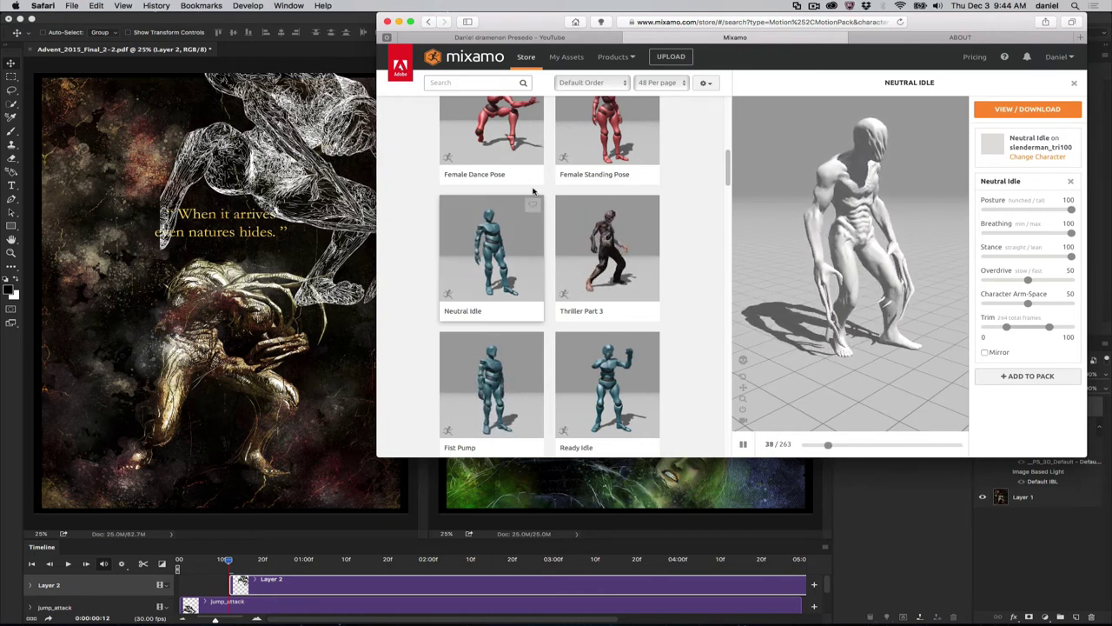
# Browse the uploaded characters on My Assets and nudge the Safari window left
pyautogui.click(571, 57)
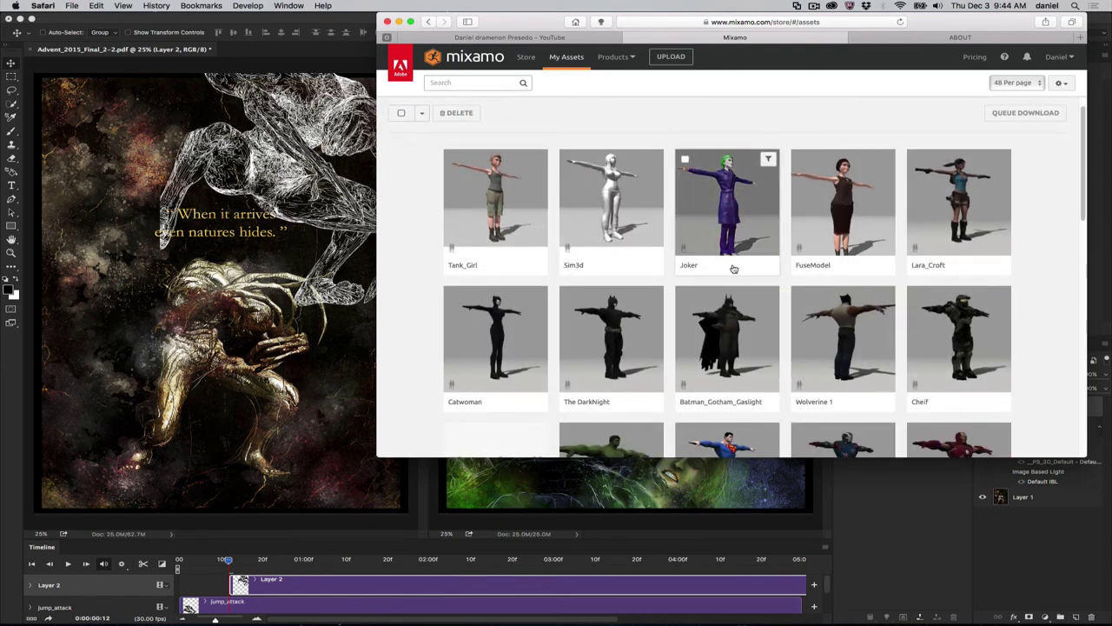
pyautogui.scroll(-3, 855, 322)
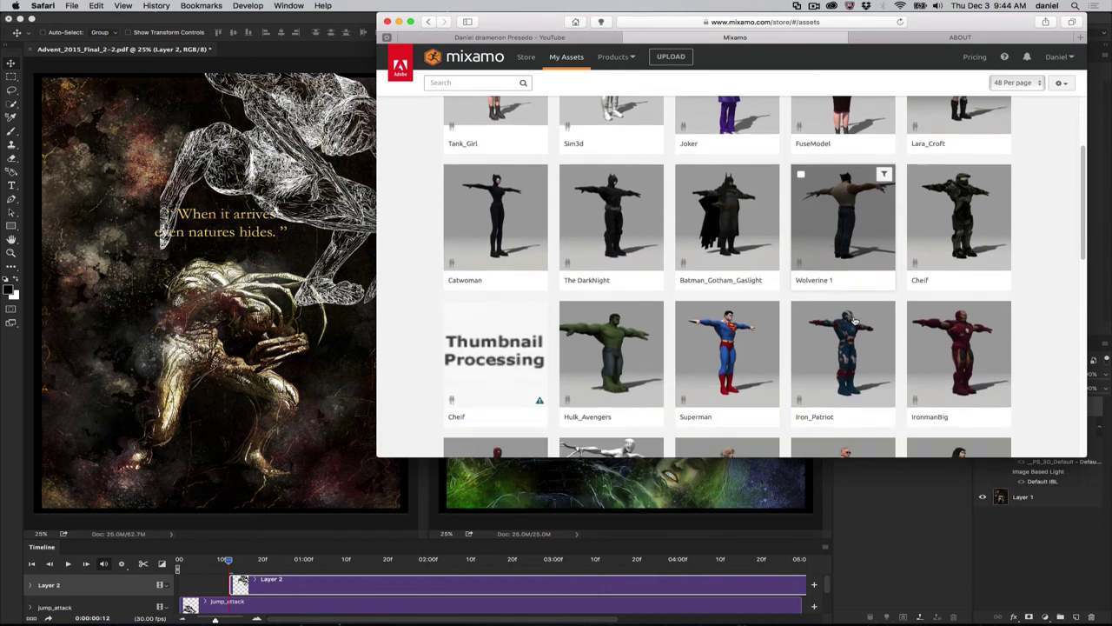
pyautogui.scroll(-2, 670, 313)
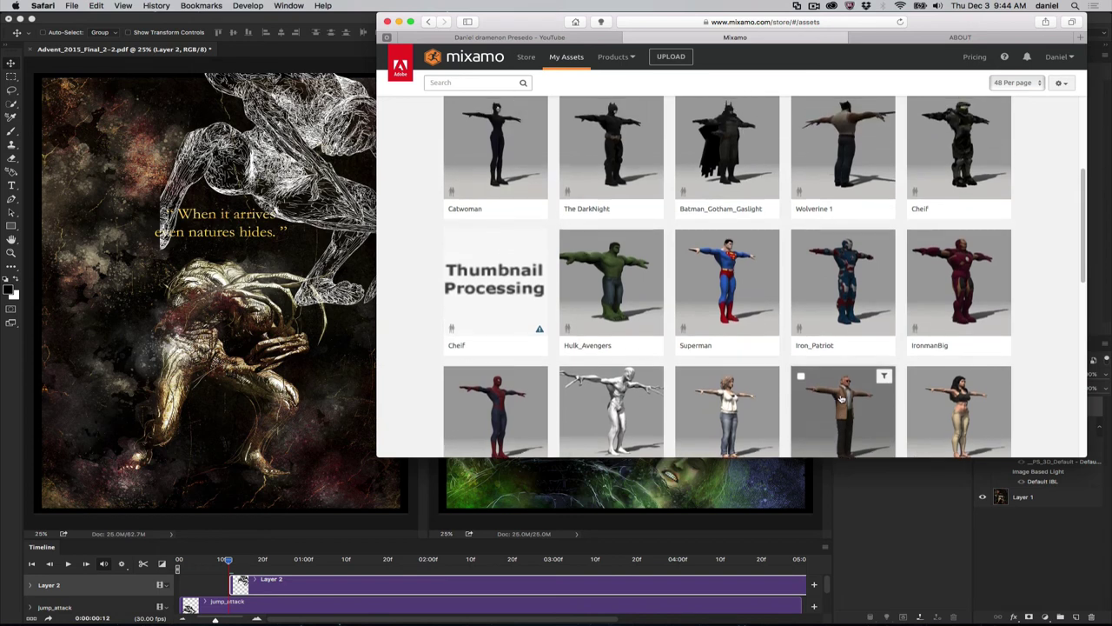
pyautogui.scroll(2, 841, 398)
pyautogui.scroll(1, 841, 398)
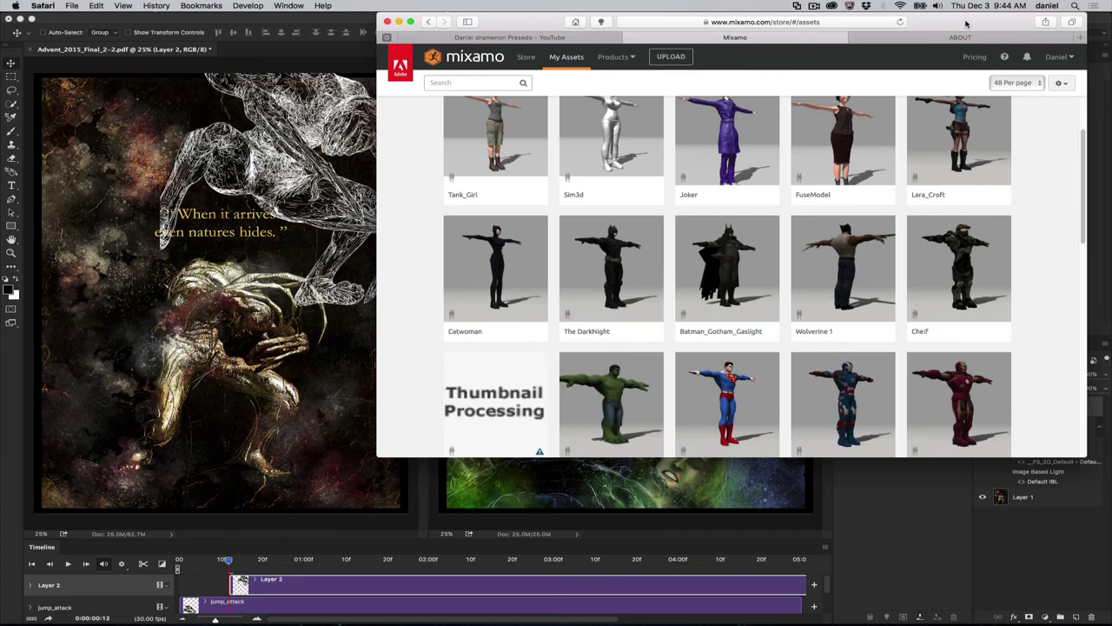
pyautogui.moveTo(965, 24); pyautogui.dragTo(952, 19)
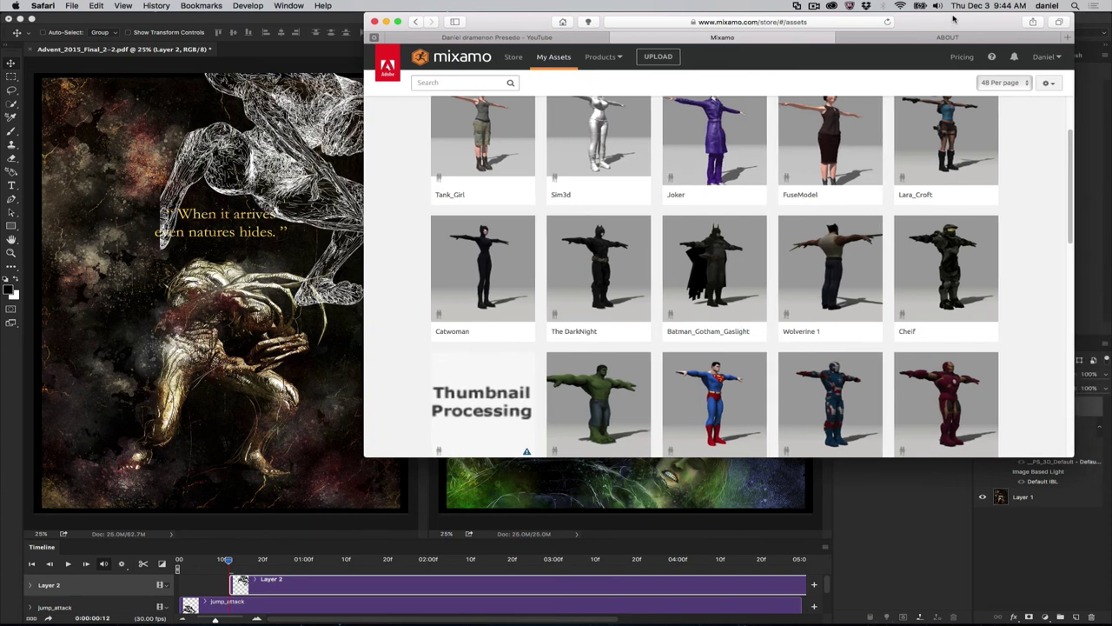